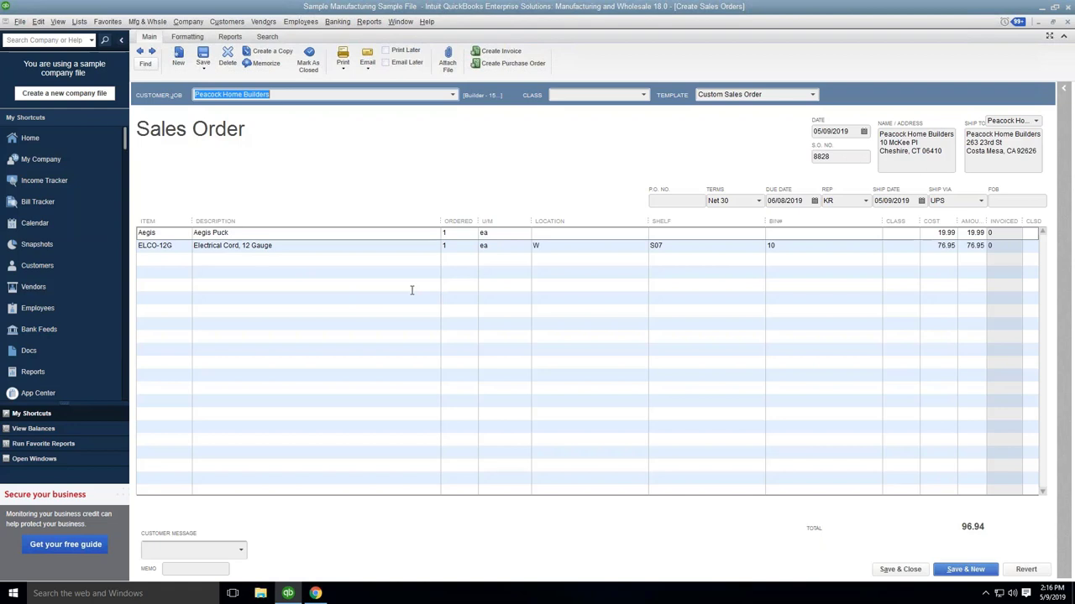
Close the Peacock Home Builders sales order and create a shipment from it in StarShip.
{"action": "left_click", "coordinate": [1053, 22]}
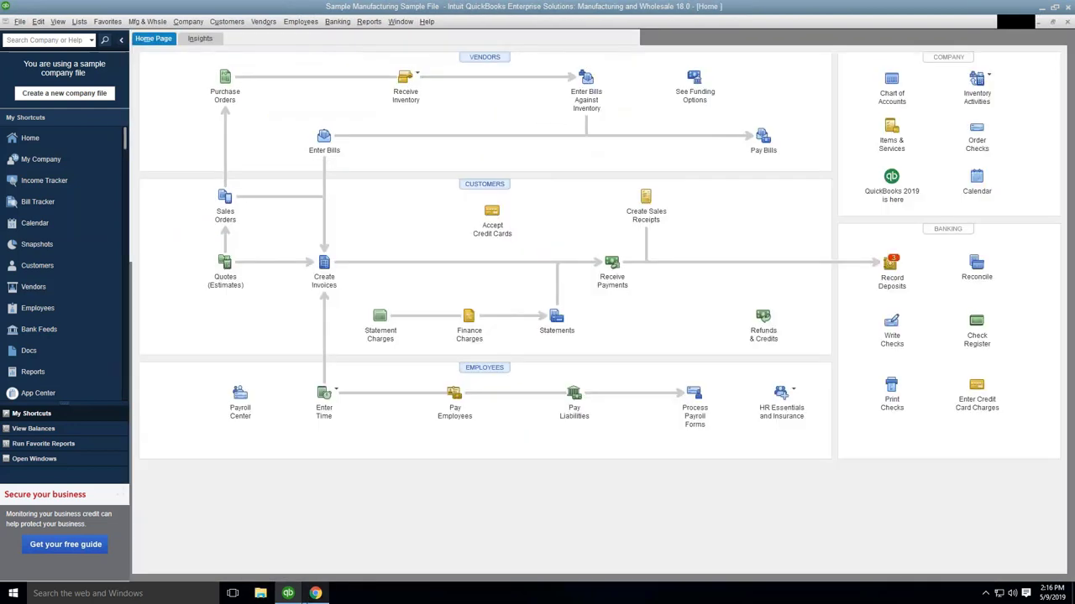
{"action": "left_click", "coordinate": [324, 565]}
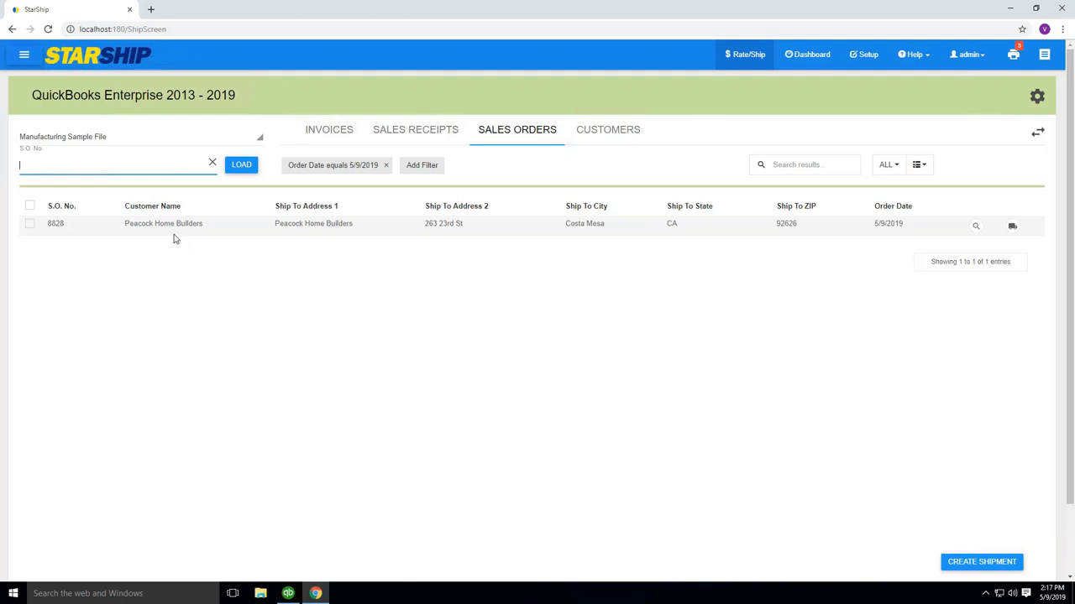
{"action": "left_click", "coordinate": [1014, 231]}
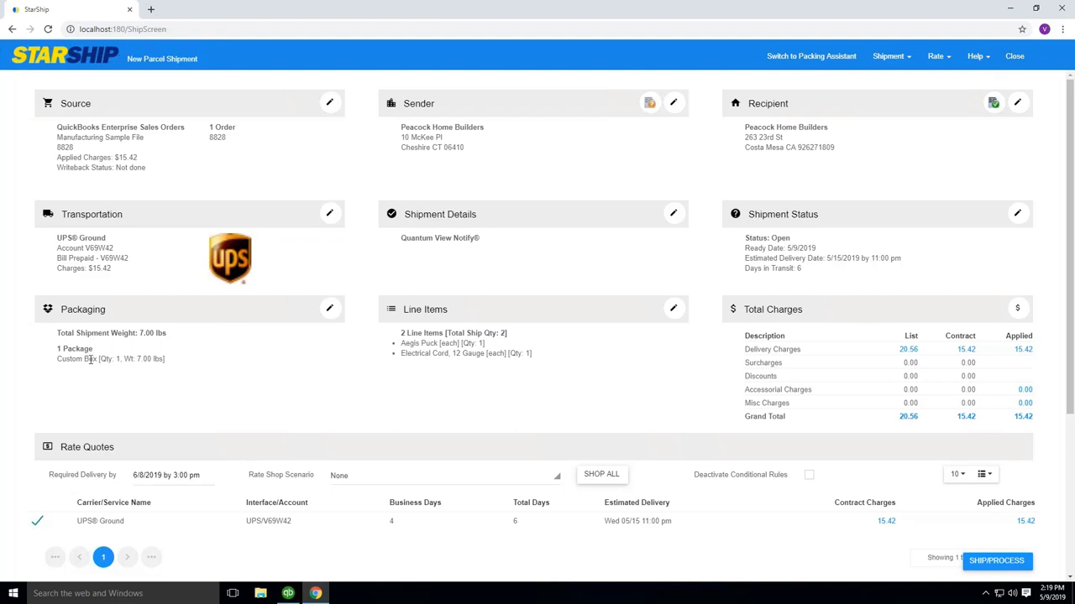
Open the shipment's packaging for editing and expand the custom package to list its packed items.
{"action": "left_click", "coordinate": [328, 311]}
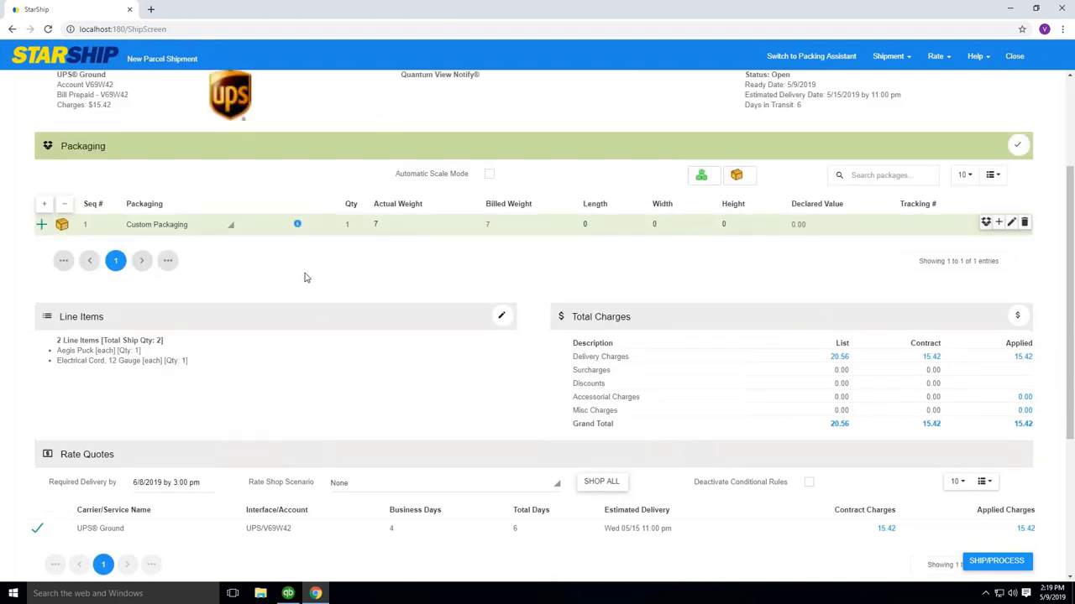
{"action": "left_click", "coordinate": [41, 225]}
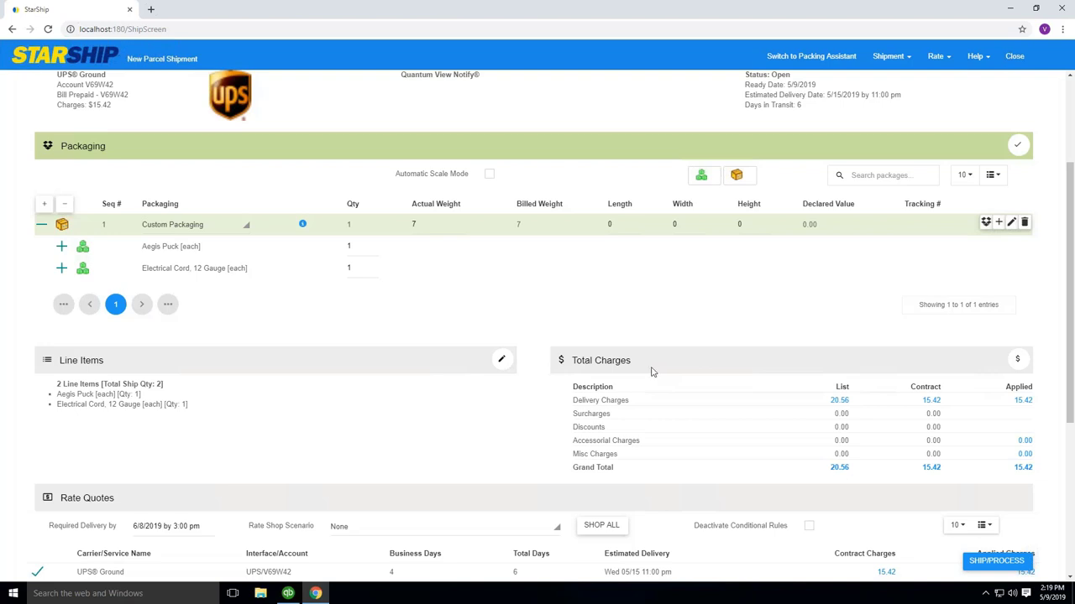
Rate shop the shipment across all carriers and services.
{"action": "scroll", "coordinate": [402, 361], "scroll_direction": "down", "scroll_amount": 1}
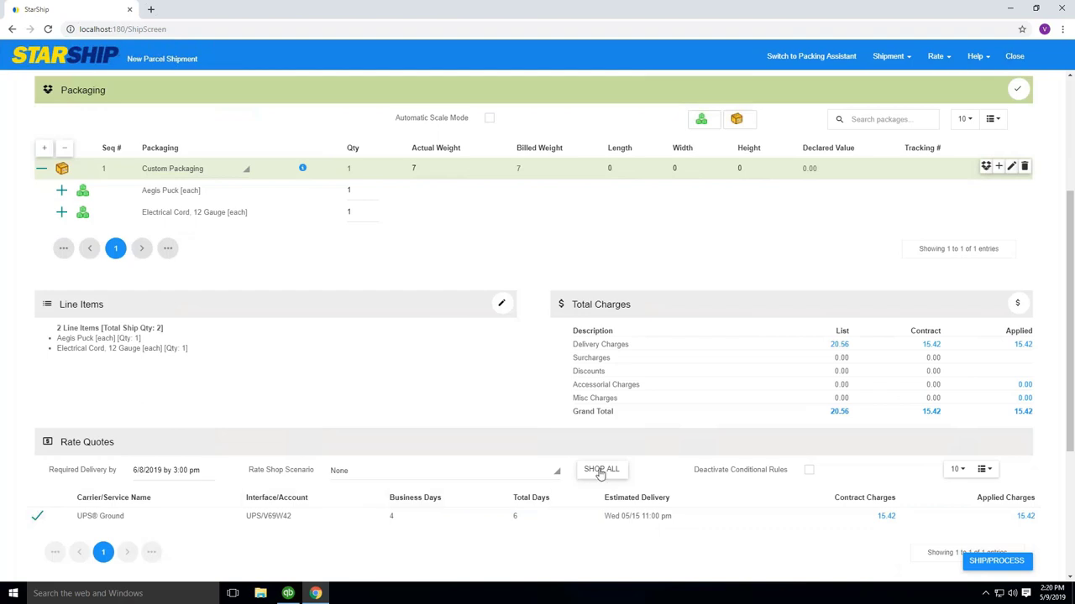
{"action": "left_click", "coordinate": [138, 525]}
{"action": "left_click", "coordinate": [598, 472]}
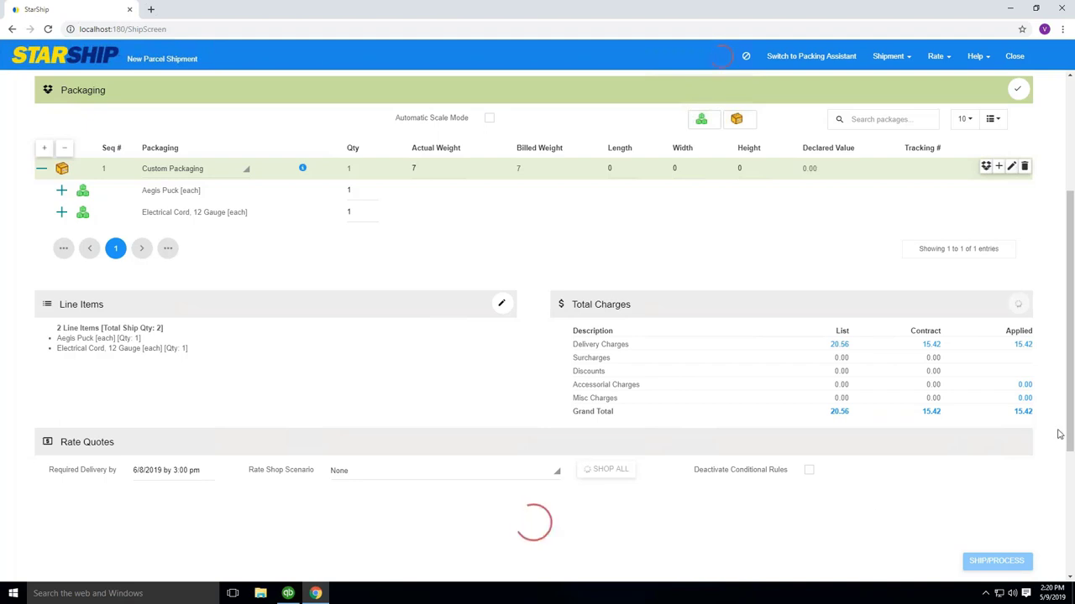
{"action": "left_click_drag", "start_coordinate": [1071, 456], "coordinate": [1071, 489]}
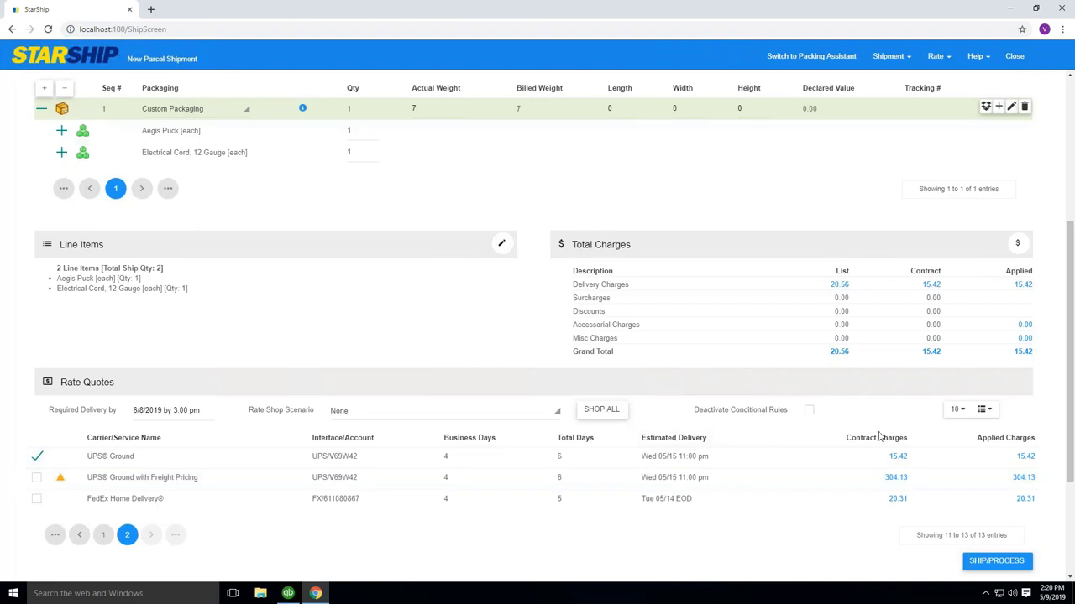
Show all rate quotes in one list and sort them by contract charges, lowest first.
{"action": "left_click", "coordinate": [958, 410]}
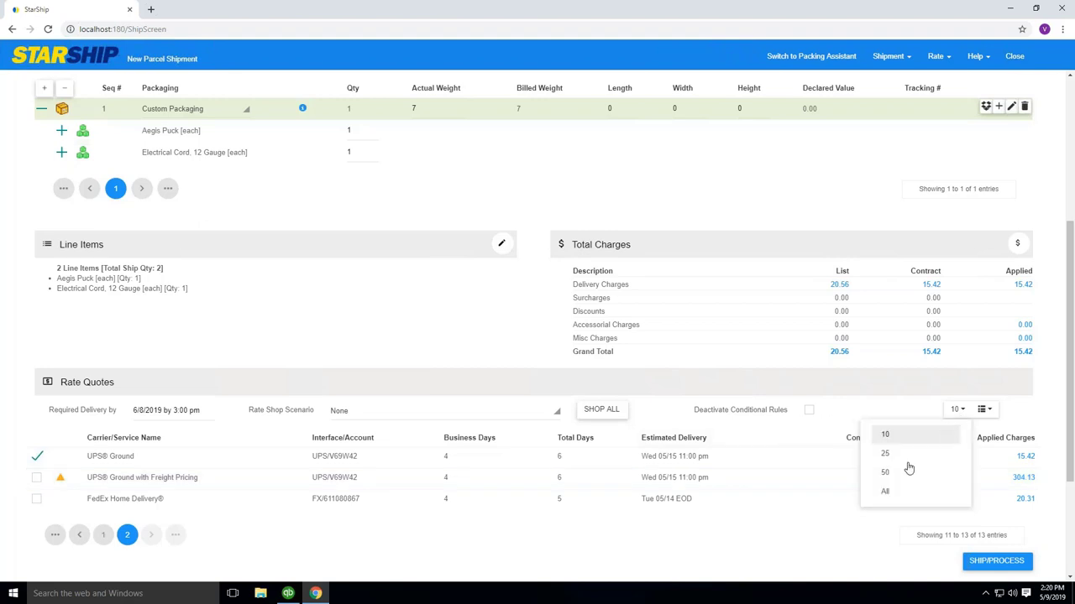
{"action": "left_click", "coordinate": [884, 492]}
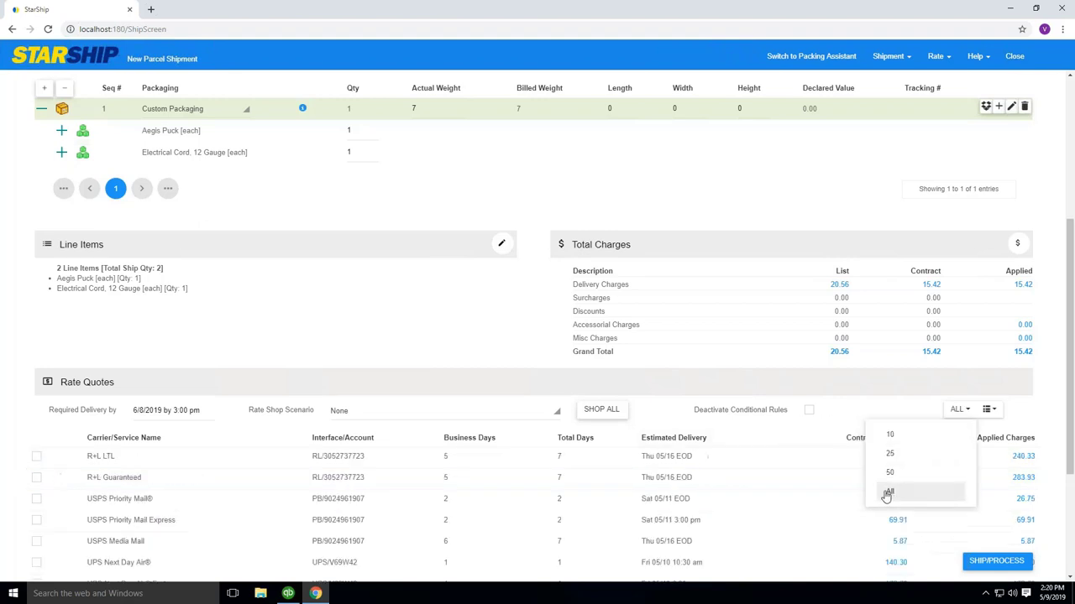
{"action": "left_click", "coordinate": [849, 440]}
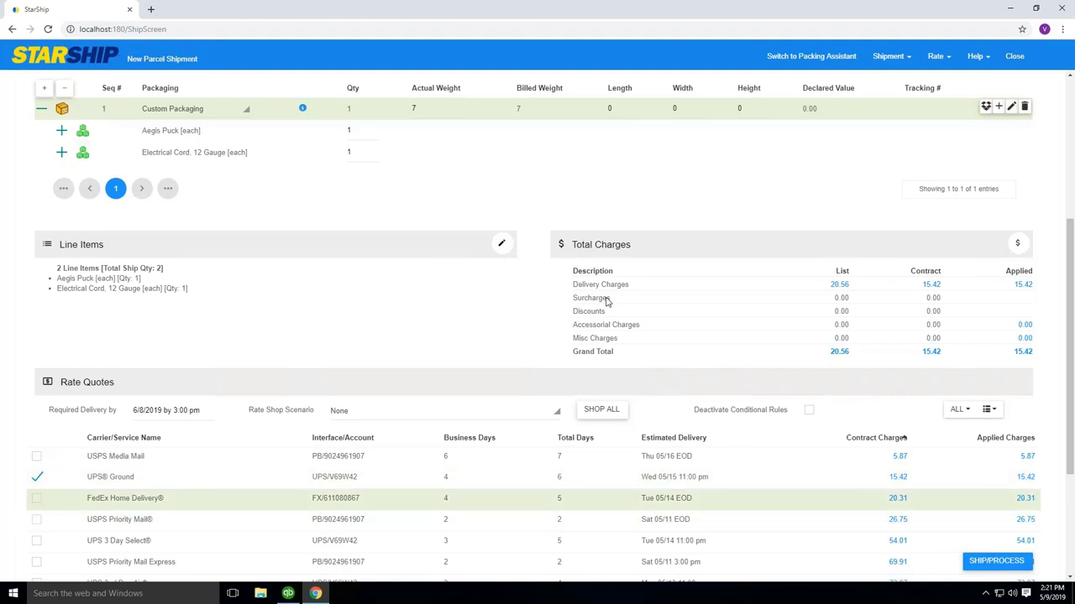
Set the custom package's dimensions to length 8, width 8 and height 6.
{"action": "left_click", "coordinate": [612, 107]}
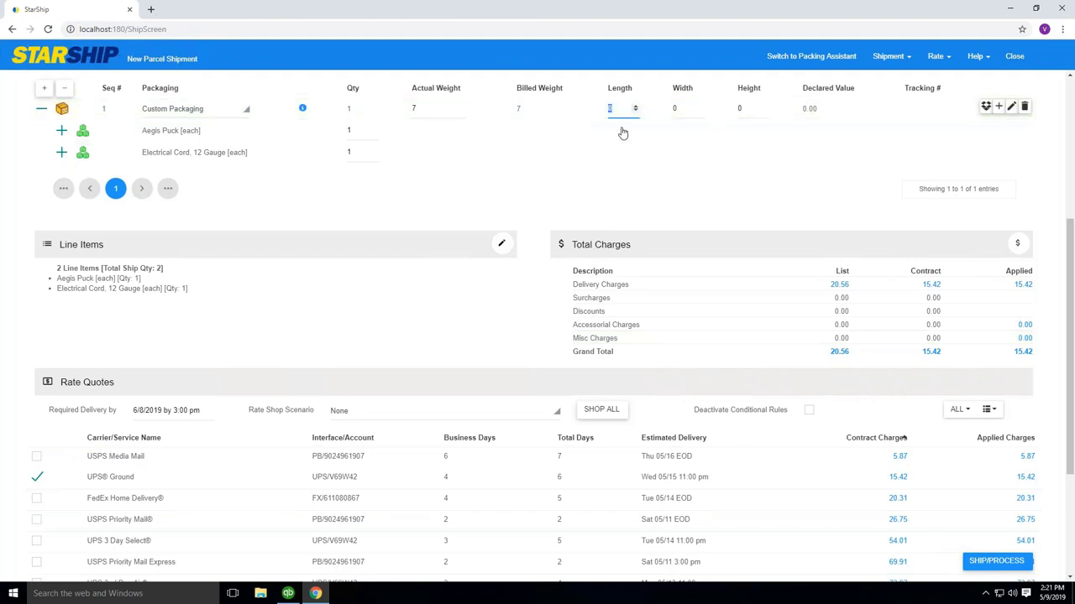
{"action": "key", "text": "Tab"}
{"action": "type", "text": "8"}
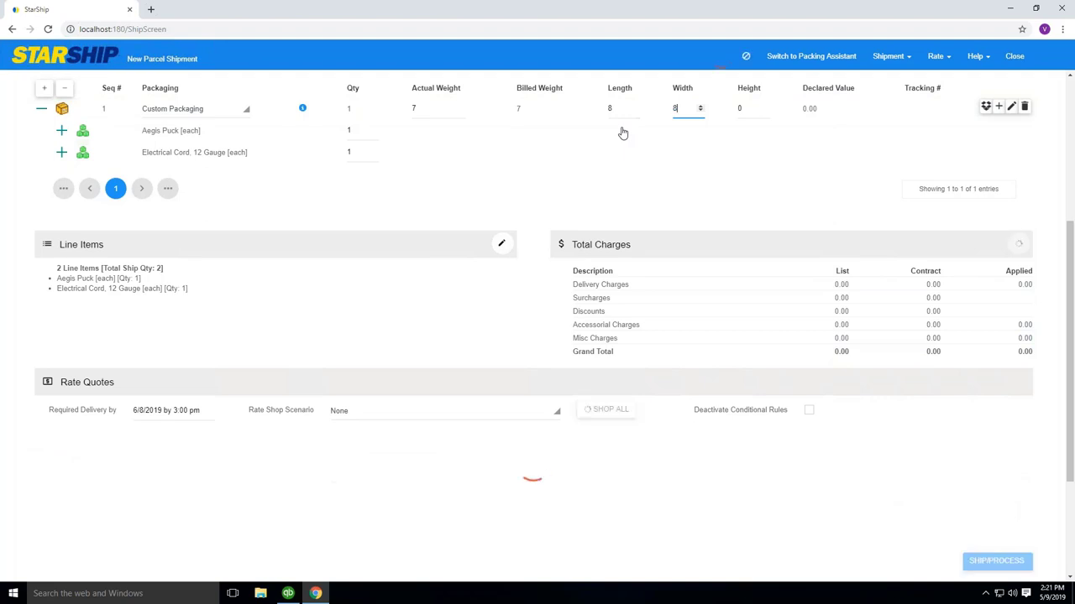
{"action": "key", "text": "Tab"}
{"action": "type", "text": "6"}
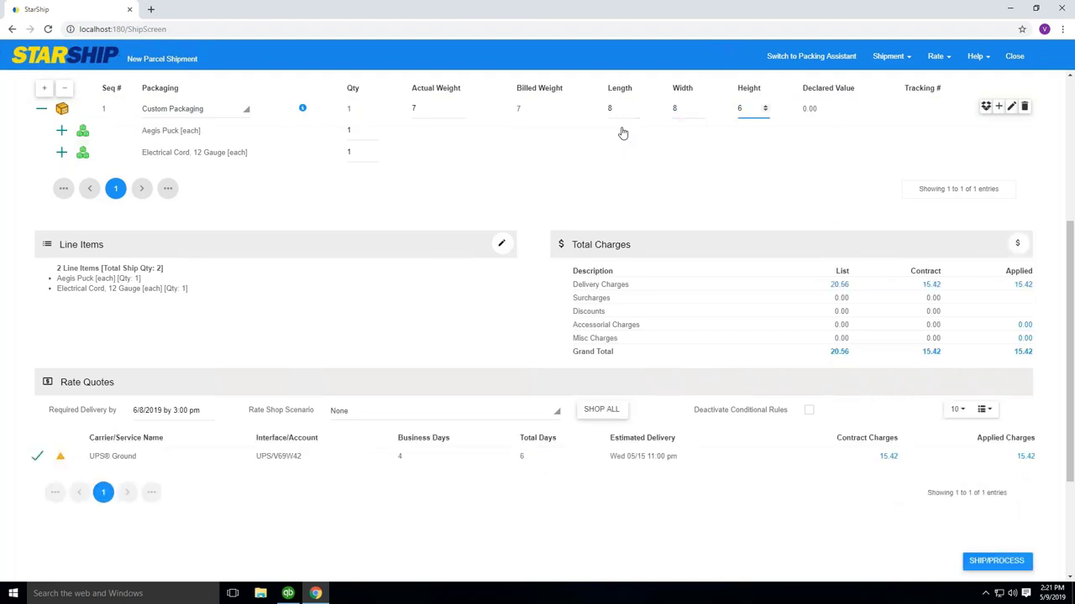
Rate shop all carriers again with the package dimensions and list all quotes sorted by contract charges, lowest first.
{"action": "left_click", "coordinate": [596, 410]}
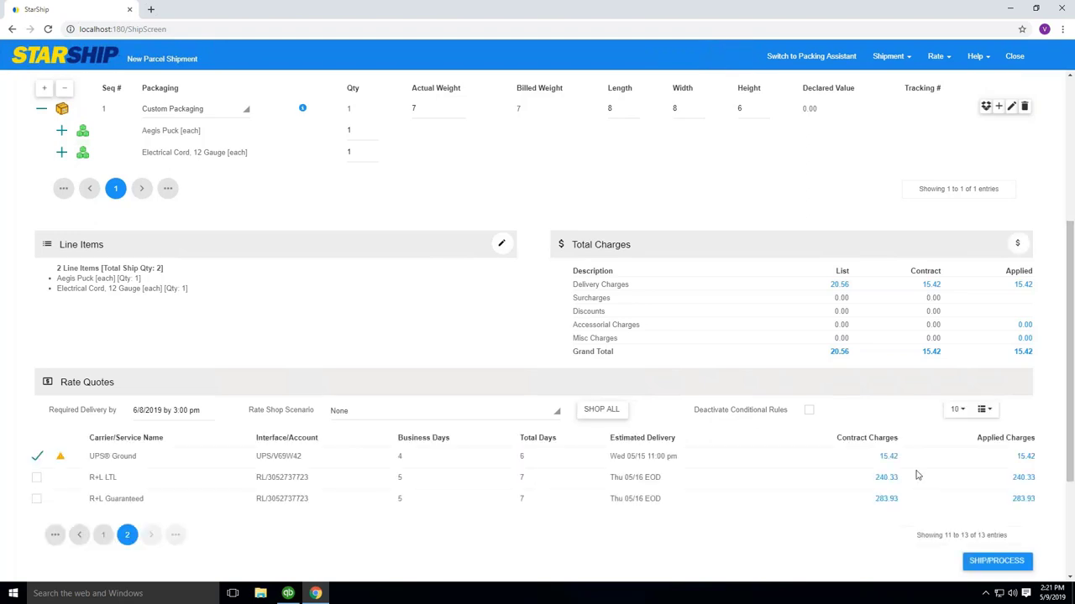
{"action": "left_click", "coordinate": [958, 410]}
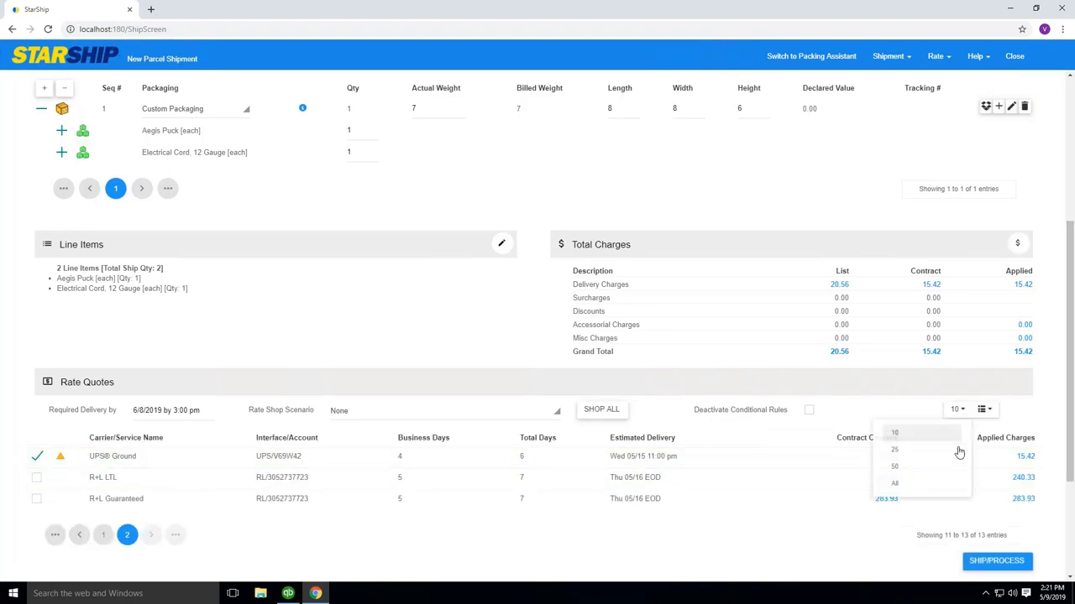
{"action": "left_click", "coordinate": [883, 495]}
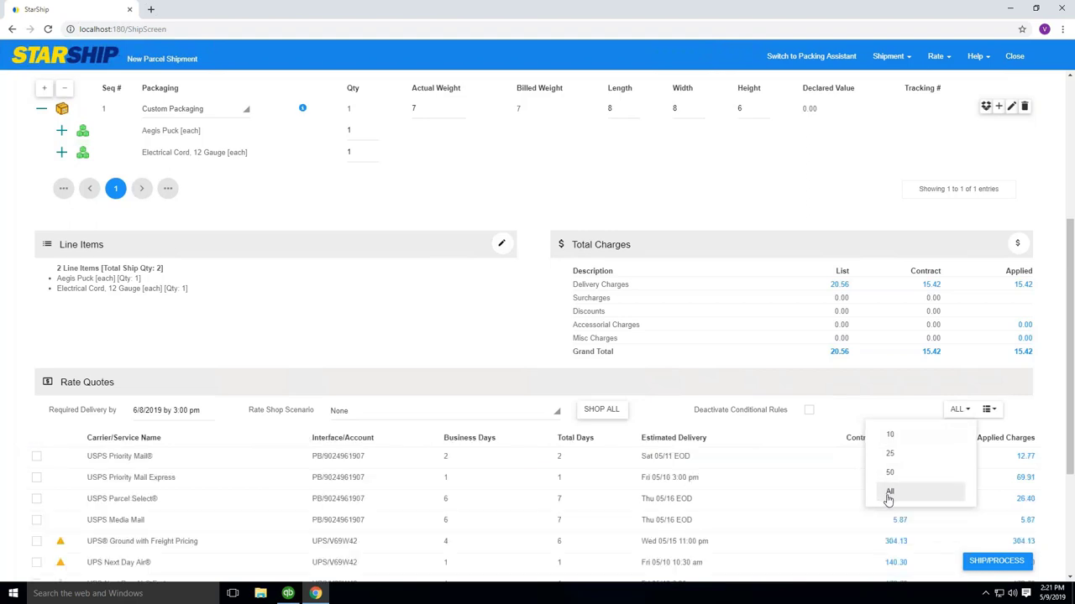
{"action": "left_click", "coordinate": [861, 440]}
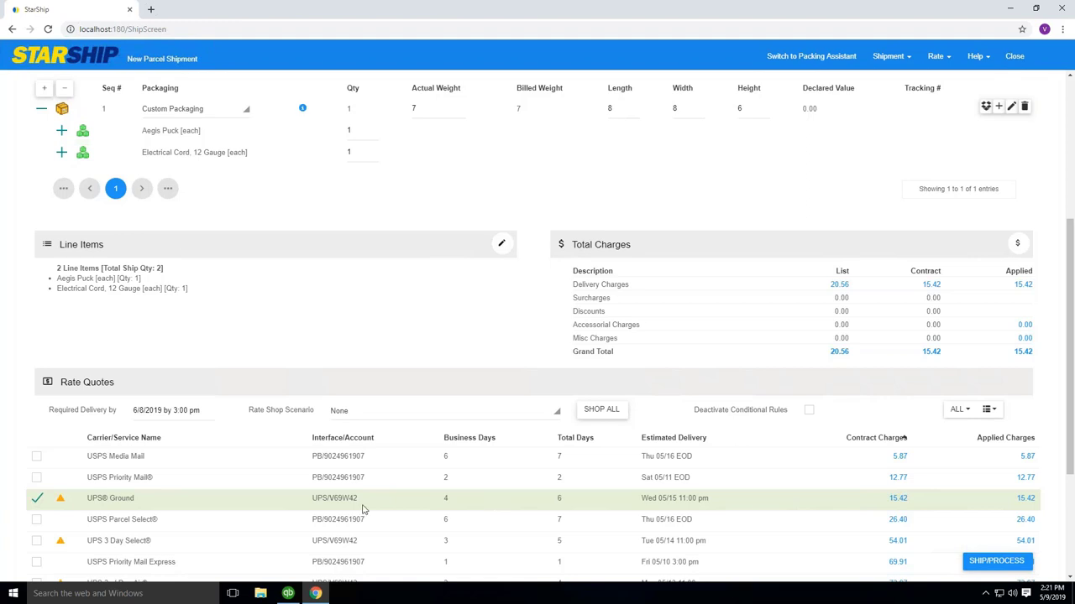
Select the USPS Priority Mail quote and process the shipment to produce the label and packing list.
{"action": "left_click", "coordinate": [37, 478]}
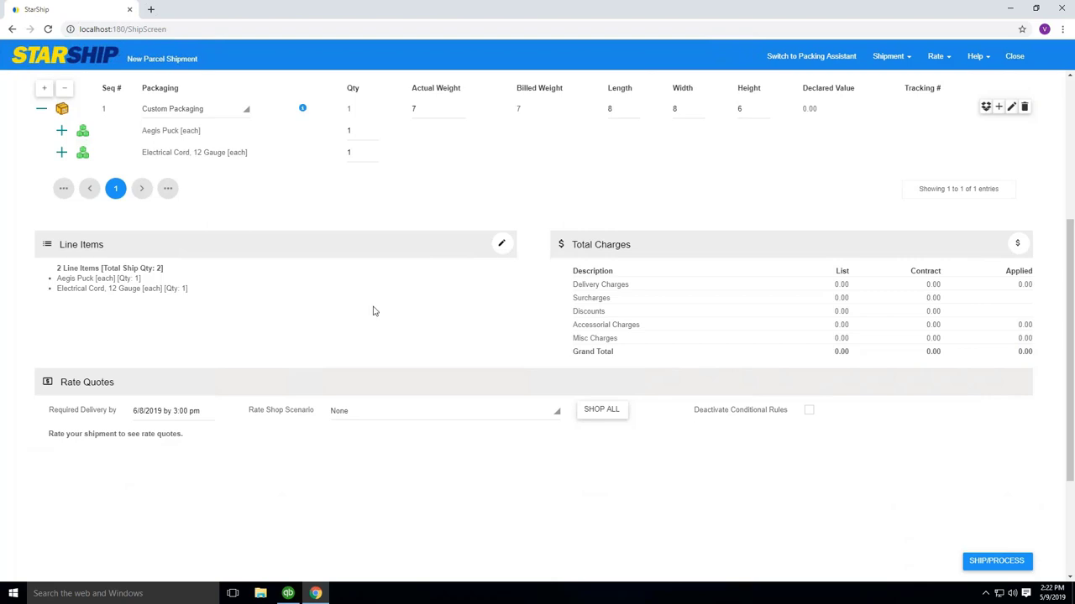
{"action": "scroll", "coordinate": [374, 312], "scroll_direction": "up", "scroll_amount": 3}
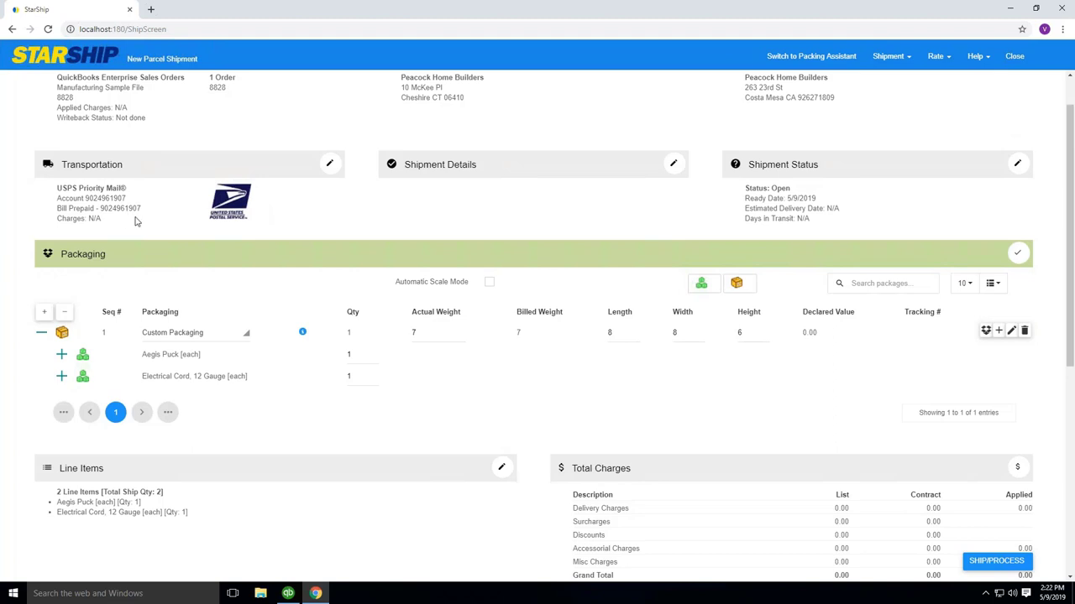
{"action": "left_click", "coordinate": [1004, 561]}
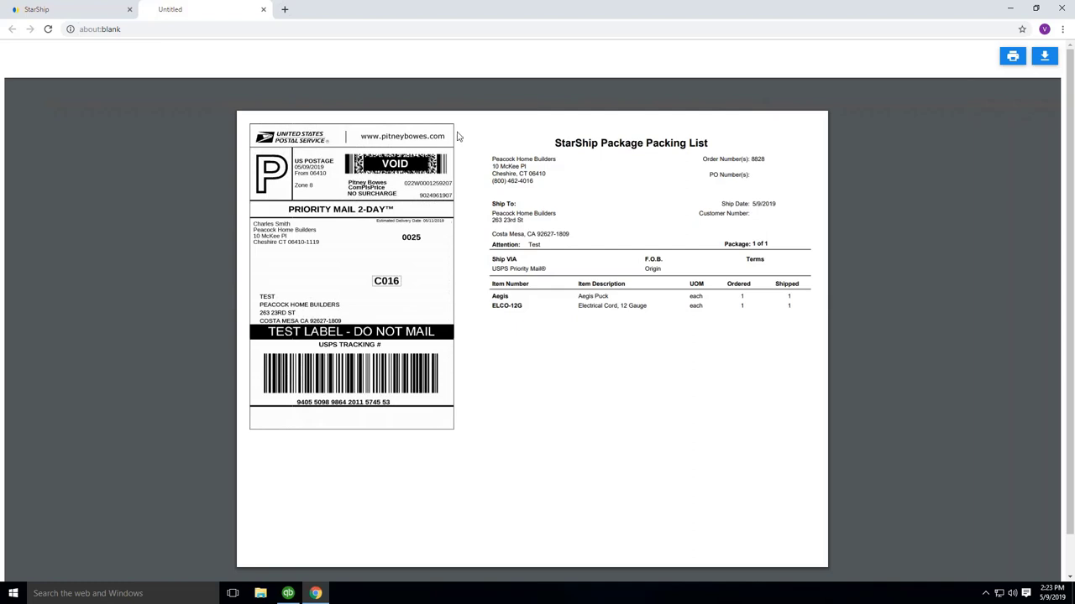
Switch to QuickBooks and open the sales orders form.
{"action": "left_click", "coordinate": [290, 593]}
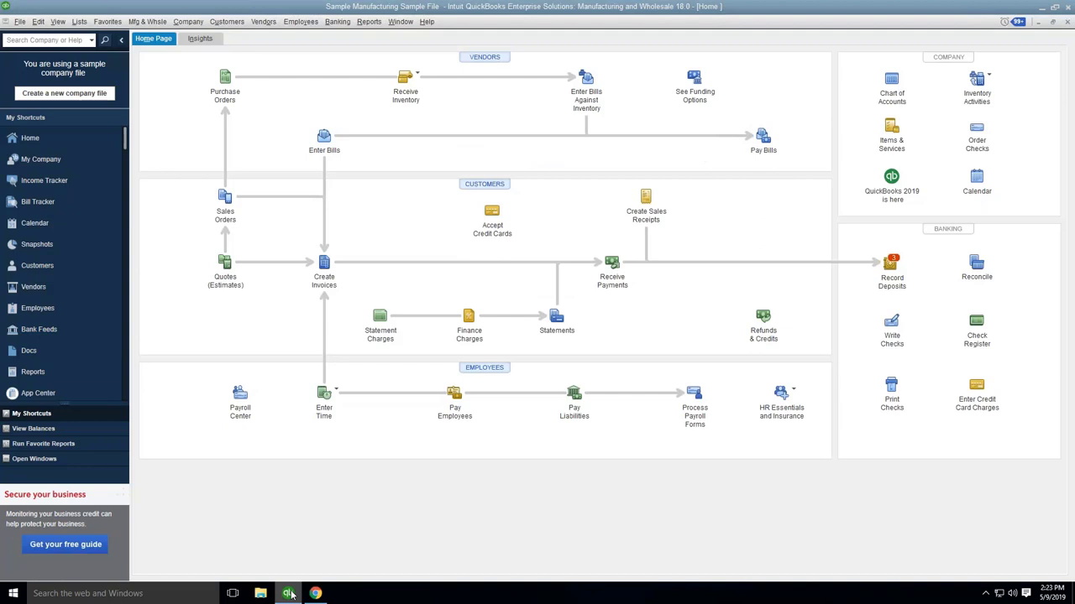
{"action": "left_click", "coordinate": [225, 211]}
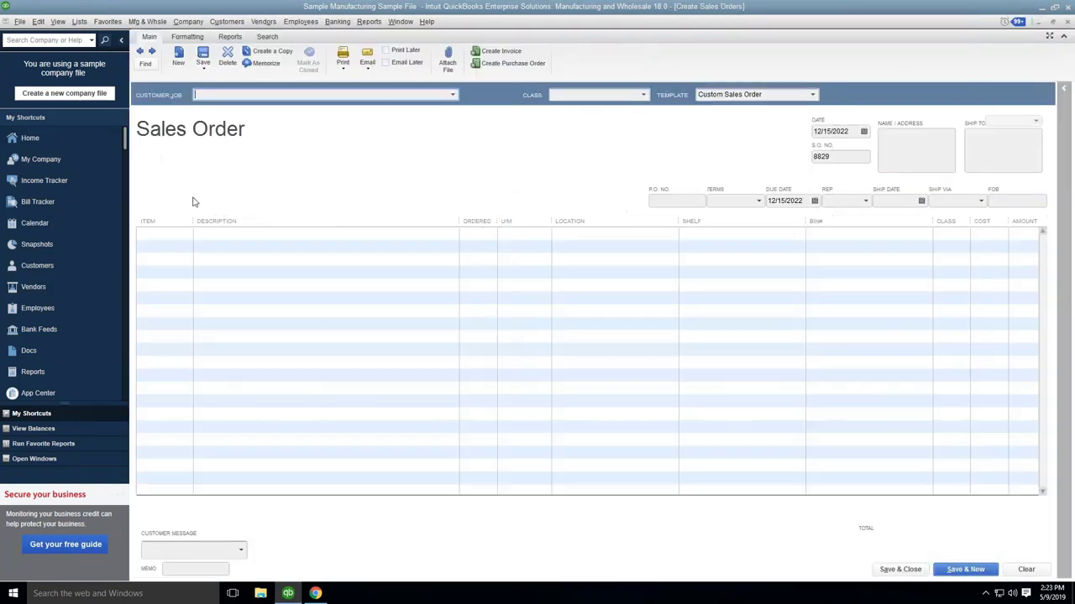
{"action": "left_click", "coordinate": [152, 67]}
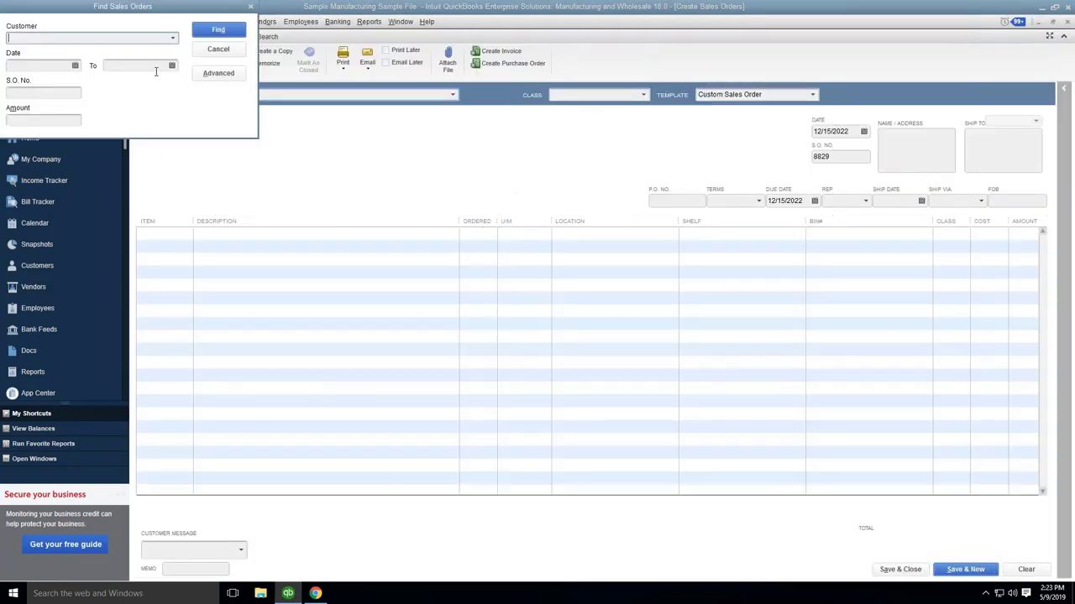
{"action": "left_click", "coordinate": [52, 93]}
{"action": "type", "text": "8820"}
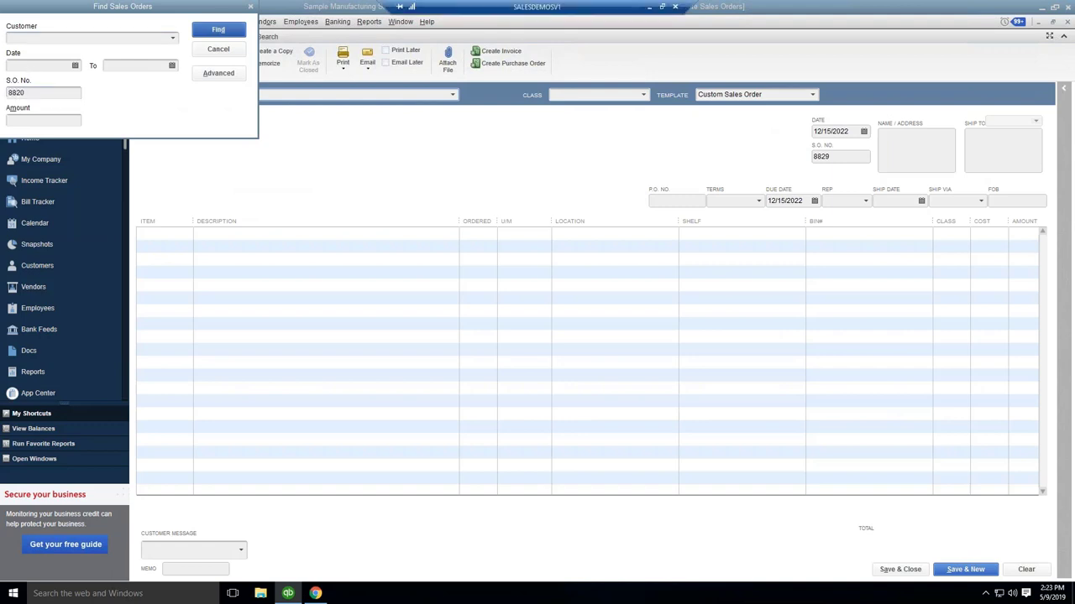
{"action": "key", "text": "Return"}
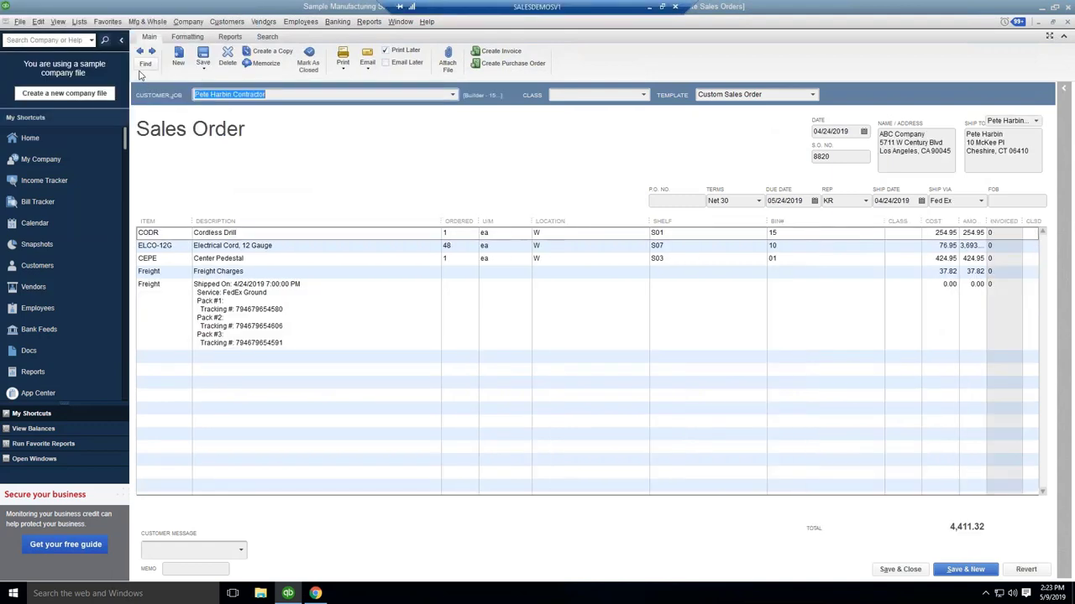
Find the shipped Peacock Home Builders sales order by its S.O. number and review its freight and tracking lines.
{"action": "left_click", "coordinate": [140, 67]}
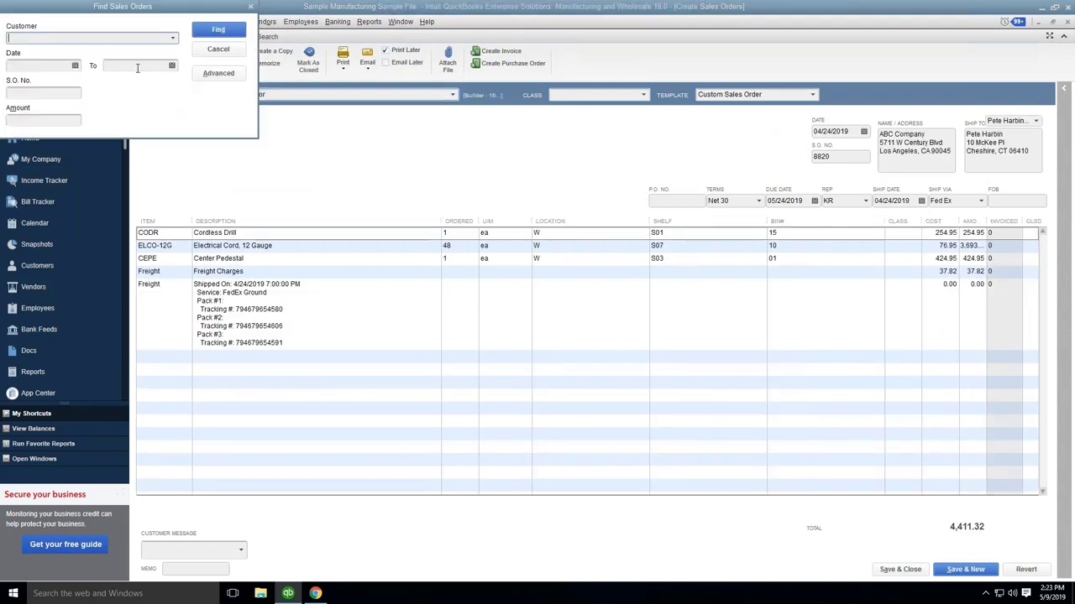
{"action": "left_click", "coordinate": [32, 93]}
{"action": "type", "text": "8828"}
{"action": "key", "text": "Return"}
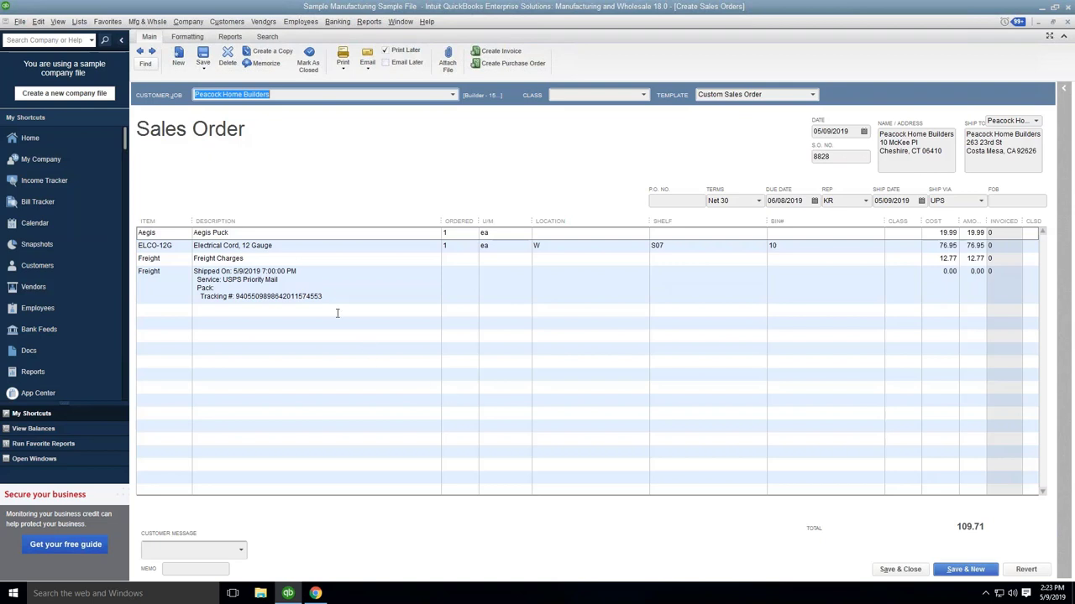
Switch back to StarShip and open the Dashboard with the shipment history and status tables.
{"action": "left_click", "coordinate": [316, 593]}
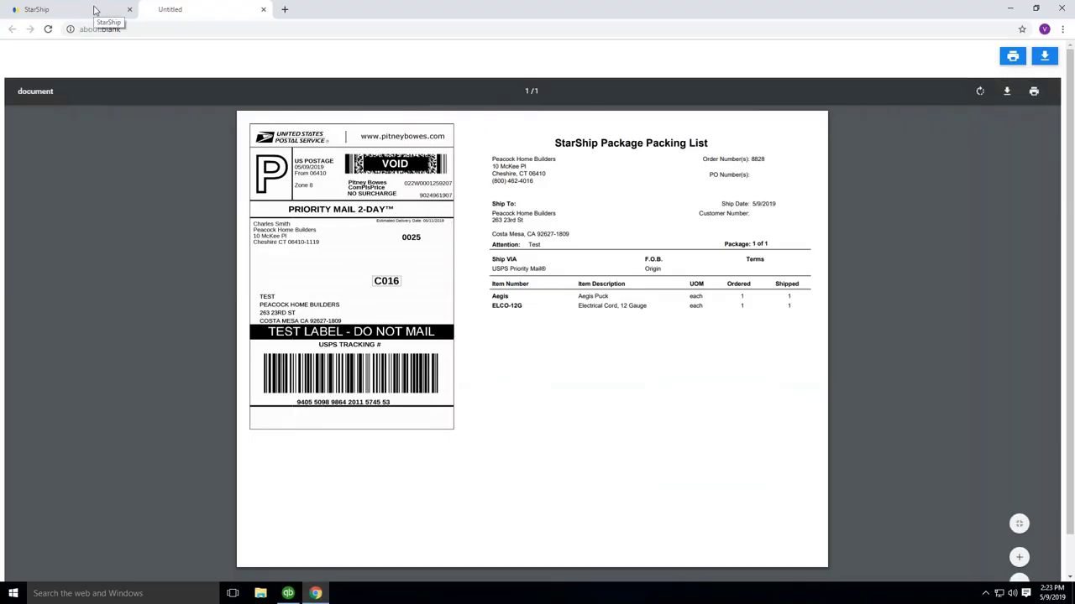
{"action": "left_click", "coordinate": [96, 10]}
{"action": "left_click", "coordinate": [810, 56]}
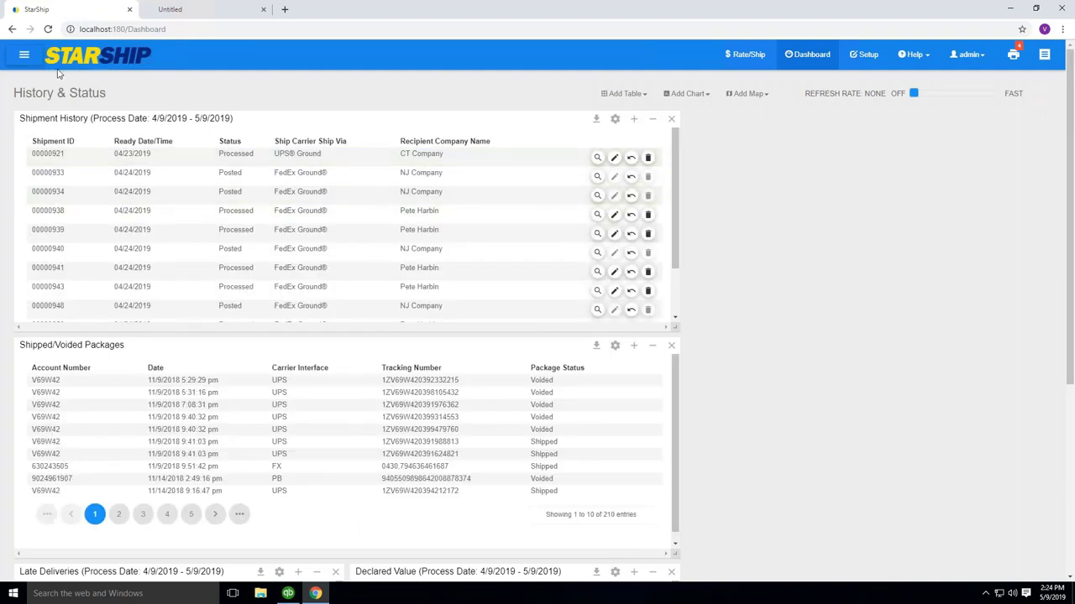
{"action": "left_click", "coordinate": [24, 58]}
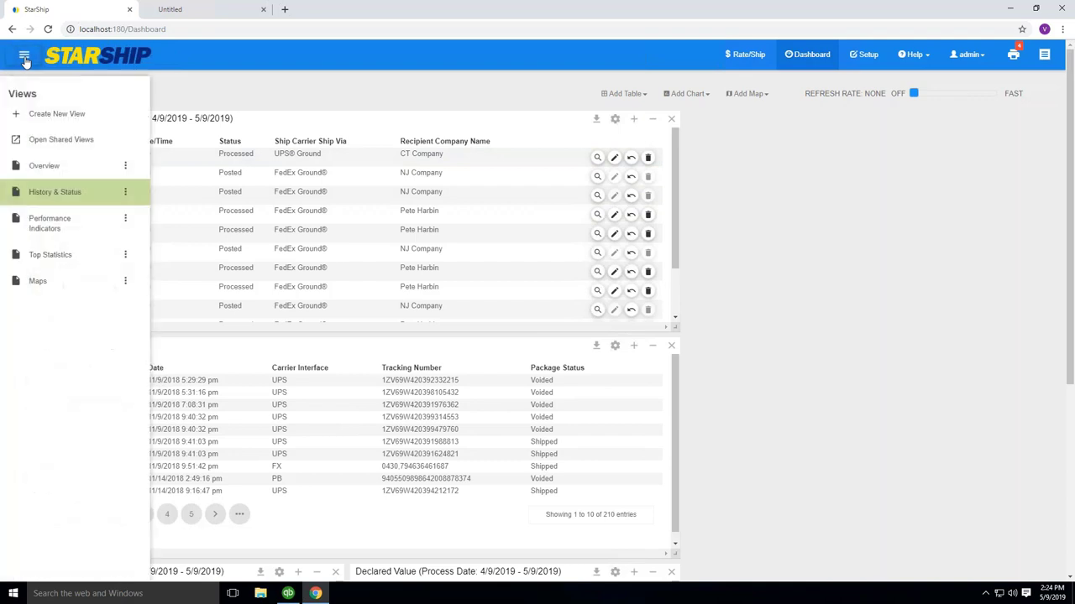
{"action": "left_click", "coordinate": [25, 57]}
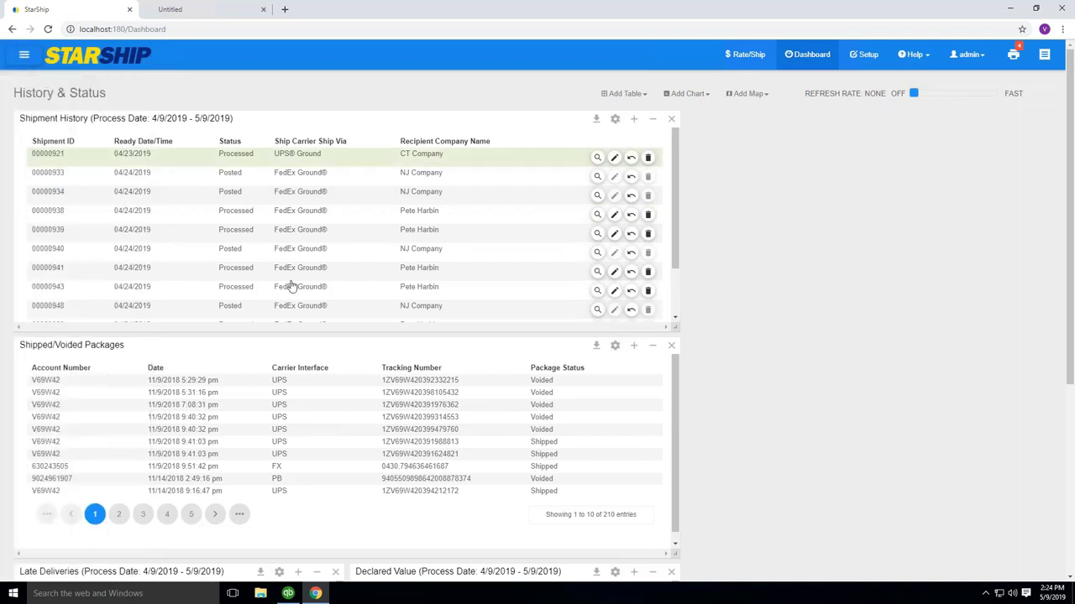
{"action": "left_click", "coordinate": [355, 405]}
{"action": "left_click", "coordinate": [422, 453]}
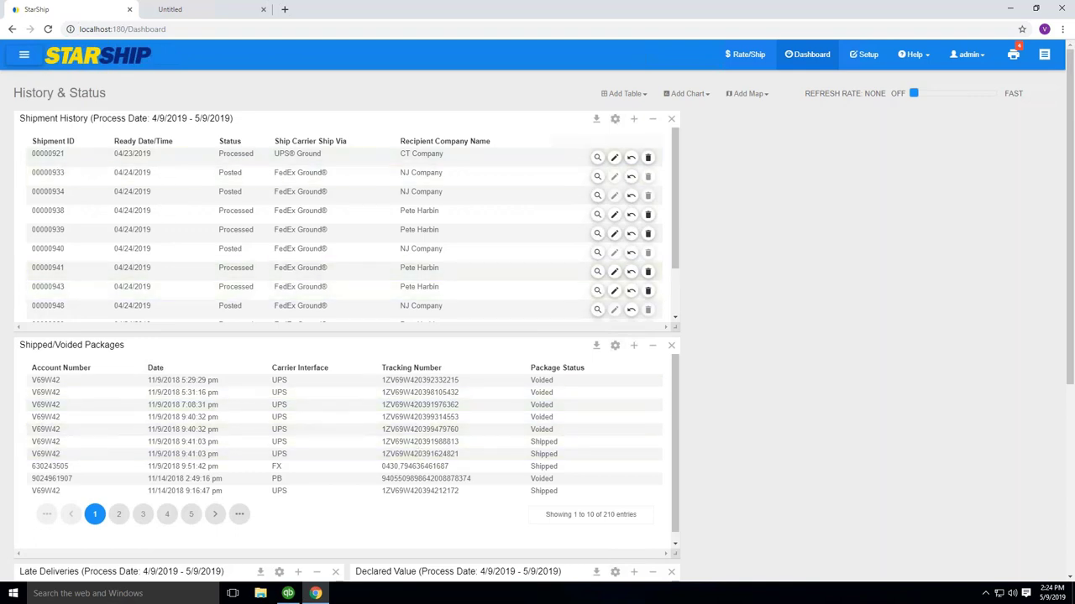
Open the list of shared dashboard views.
{"action": "left_click", "coordinate": [36, 57]}
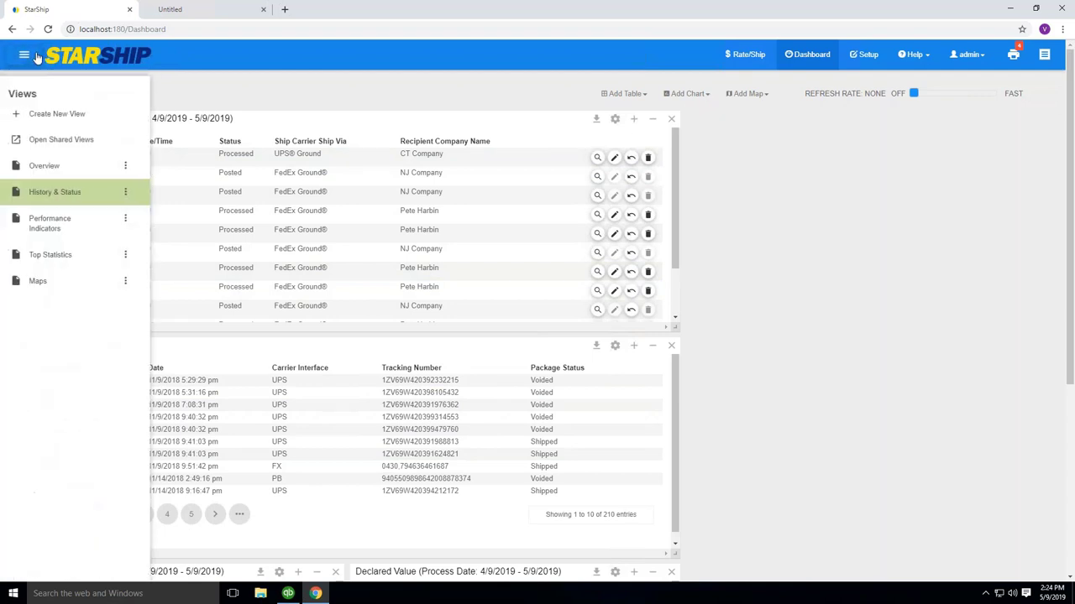
{"action": "left_click", "coordinate": [52, 142]}
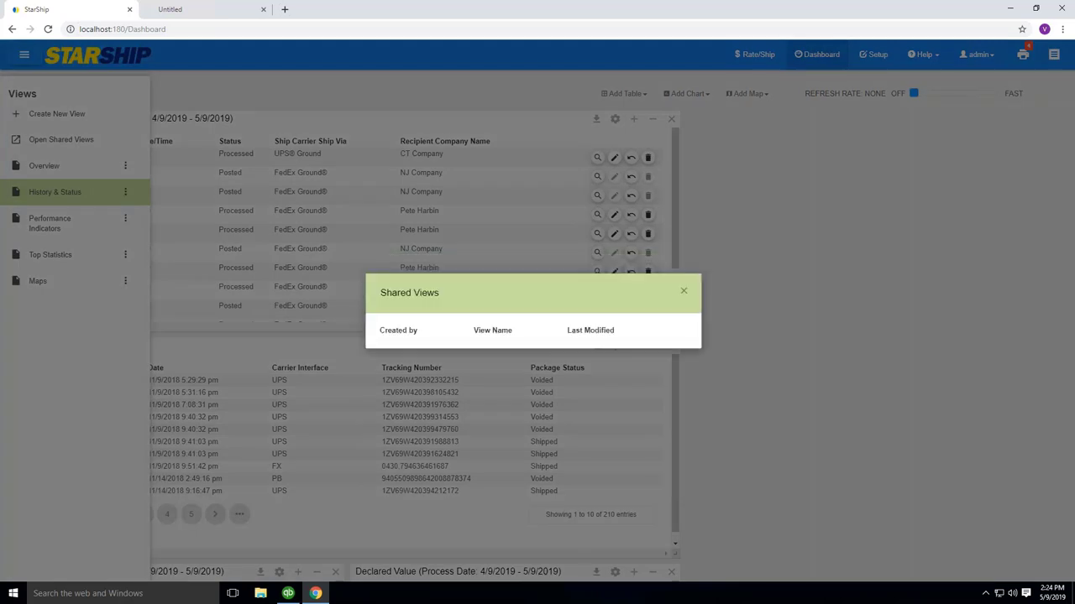
Leave the shared views list and open the Overview dashboard view to examine its totals charts and Customers by Location map.
{"action": "left_click", "coordinate": [684, 291]}
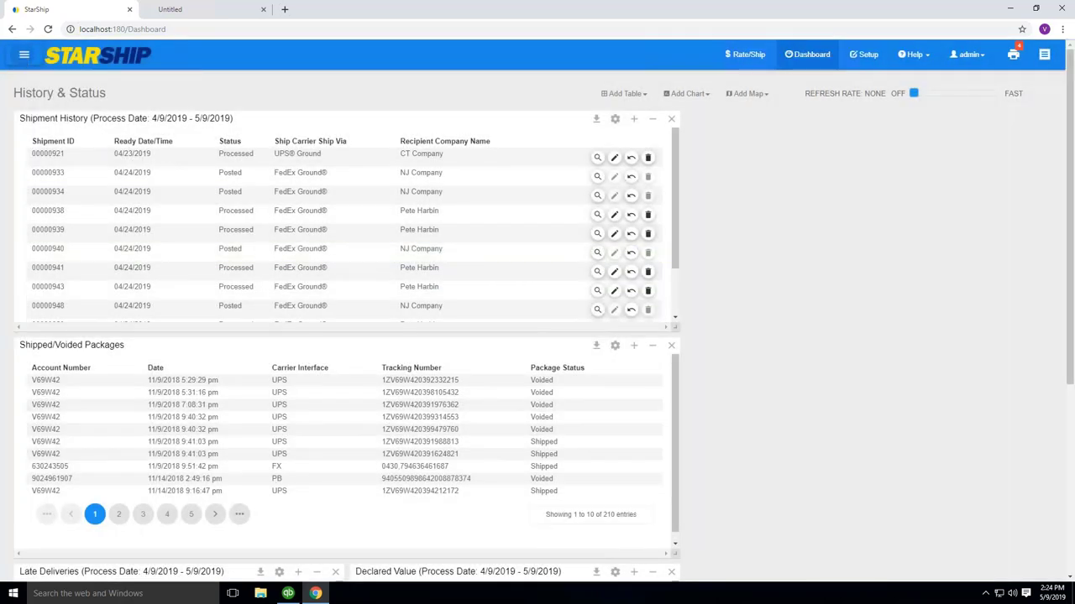
{"action": "left_click", "coordinate": [24, 55]}
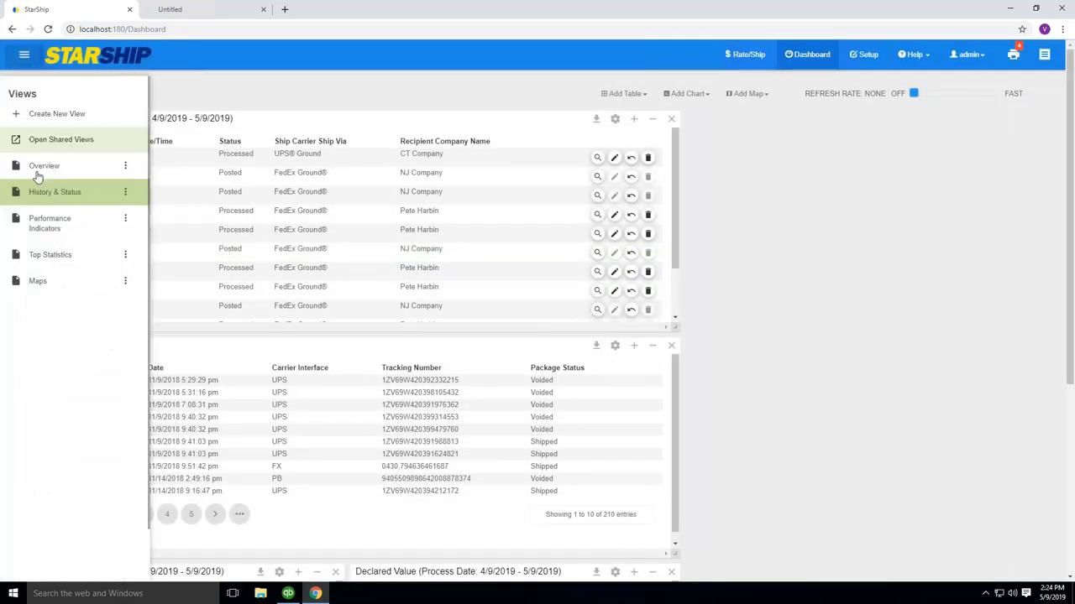
{"action": "left_click", "coordinate": [38, 171]}
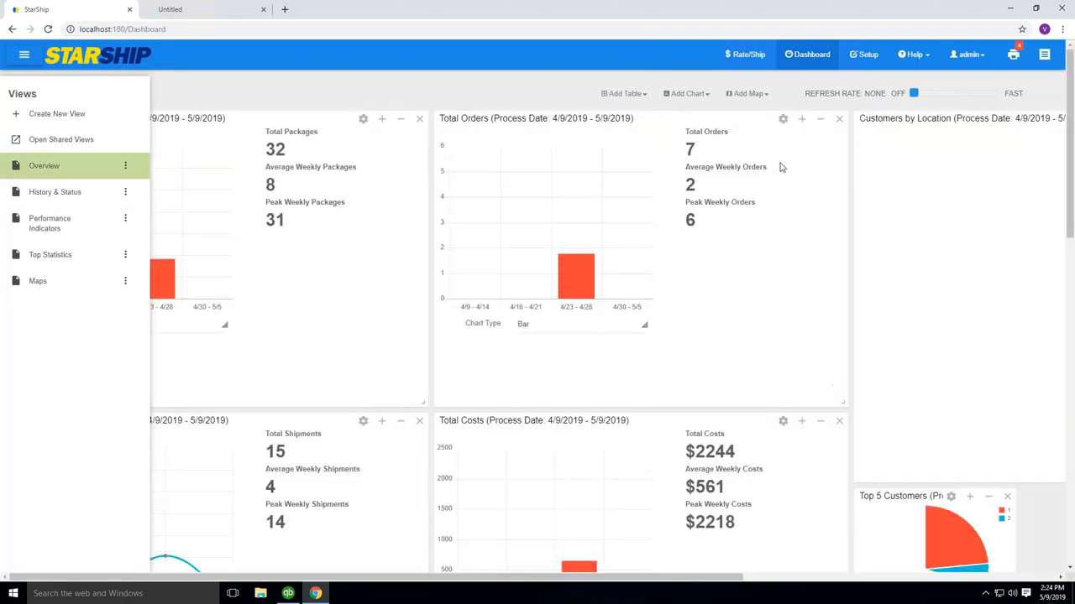
{"action": "left_click", "coordinate": [544, 101]}
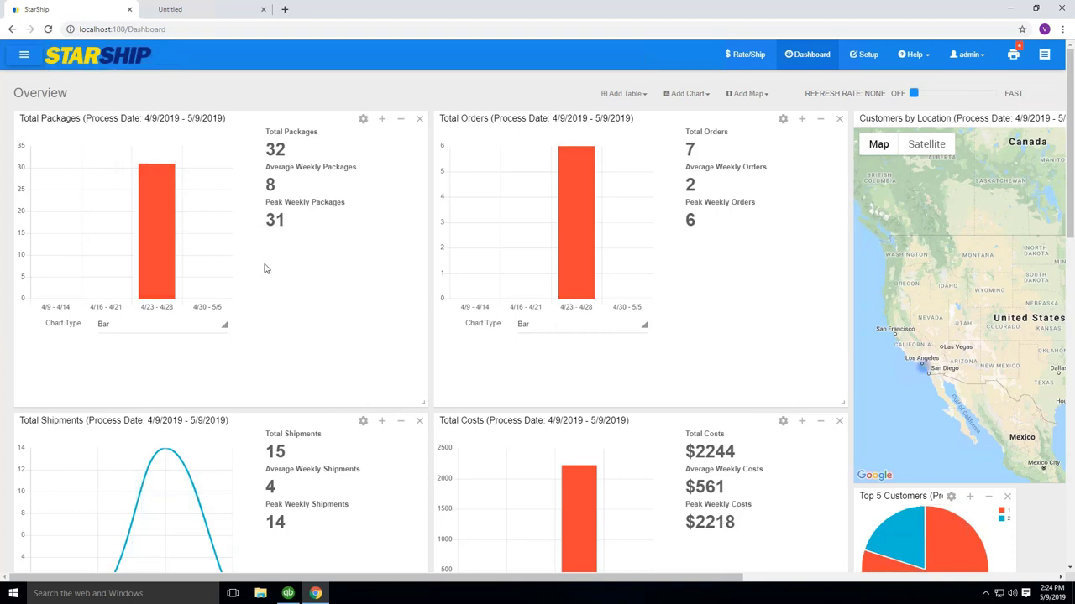
{"action": "scroll", "coordinate": [626, 445], "scroll_direction": "down", "scroll_amount": 2}
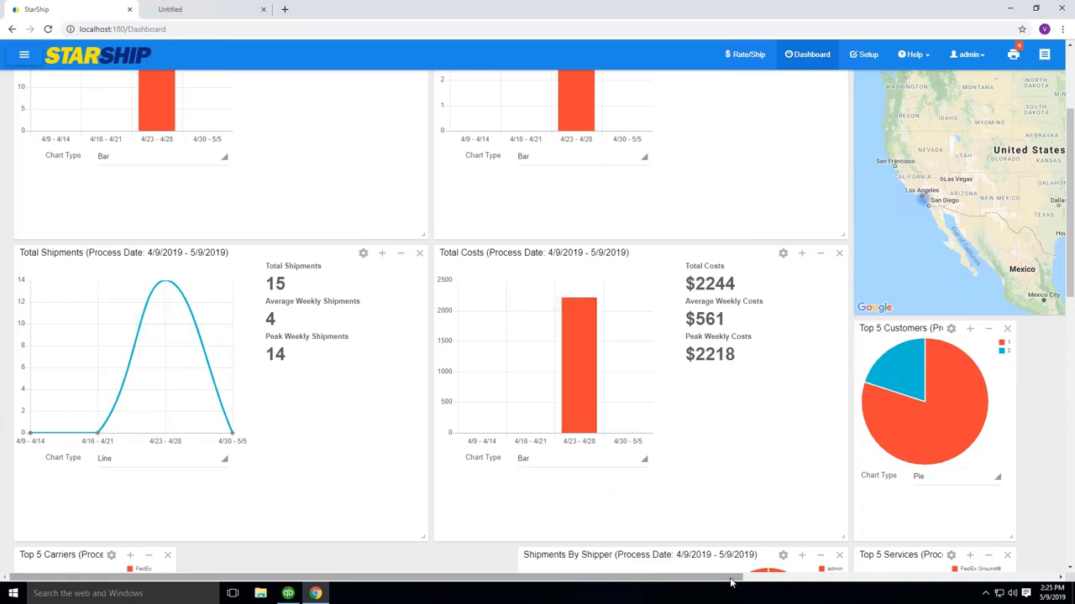
{"action": "left_click", "coordinate": [822, 582]}
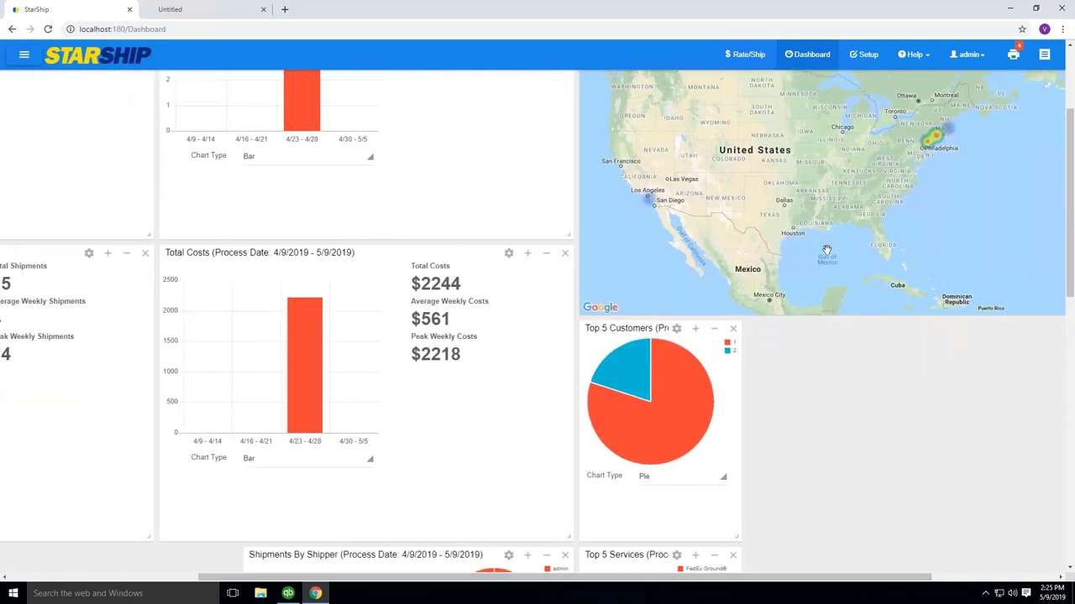
{"action": "scroll", "coordinate": [756, 252], "scroll_direction": "up", "scroll_amount": 1}
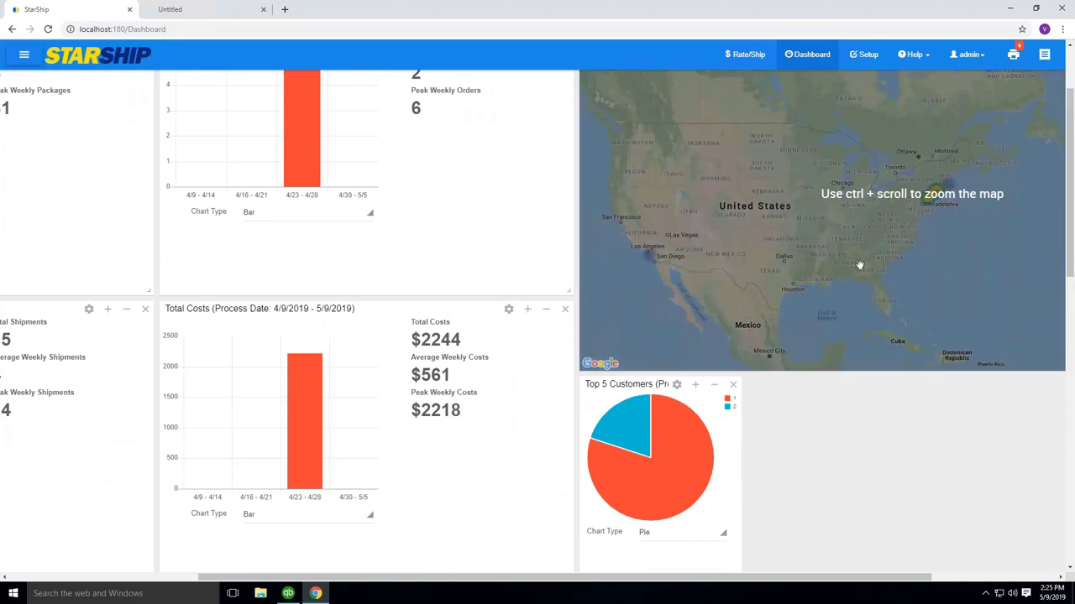